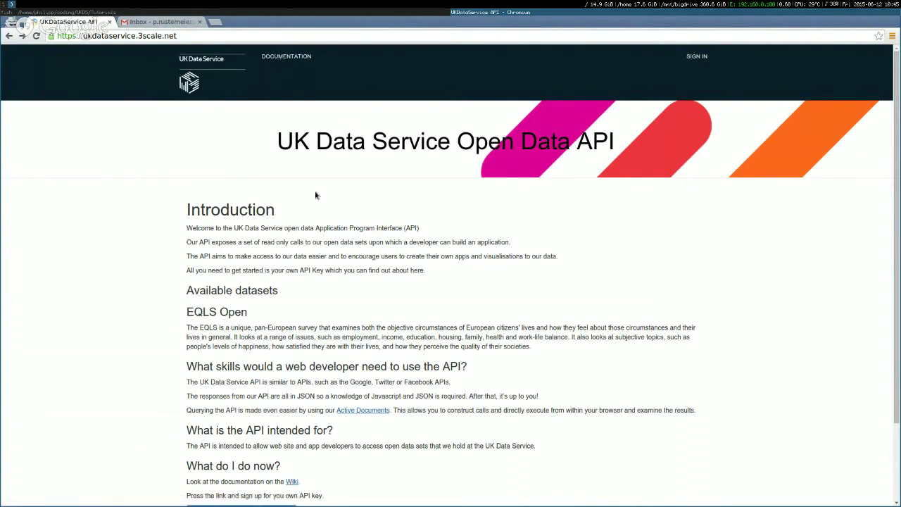
Scroll down the introduction to the 'Signup now UKDS open data API' button.
{"action": "scroll", "coordinate": [318, 198], "scroll_direction": "down", "scroll_amount": 3}
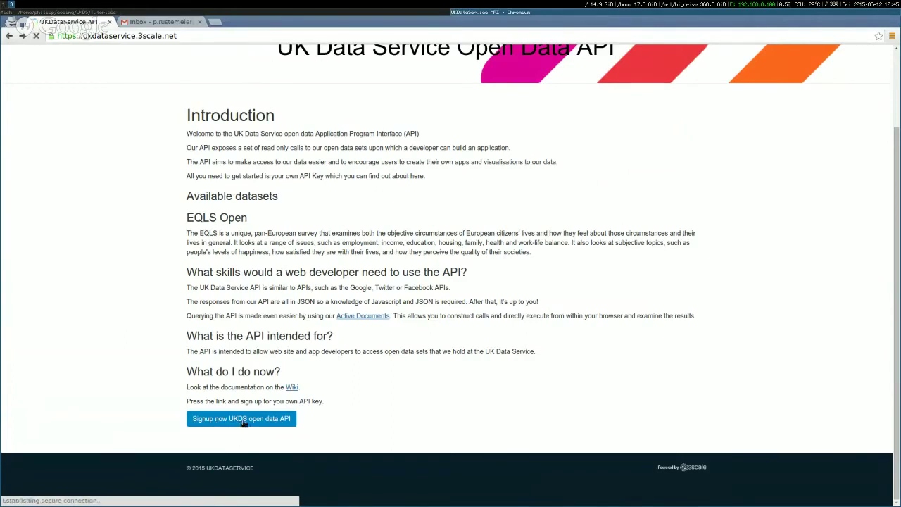
Open the sign-up form and enter organisation name 'AppChallenge Tutorials'.
{"action": "left_click", "coordinate": [242, 421]}
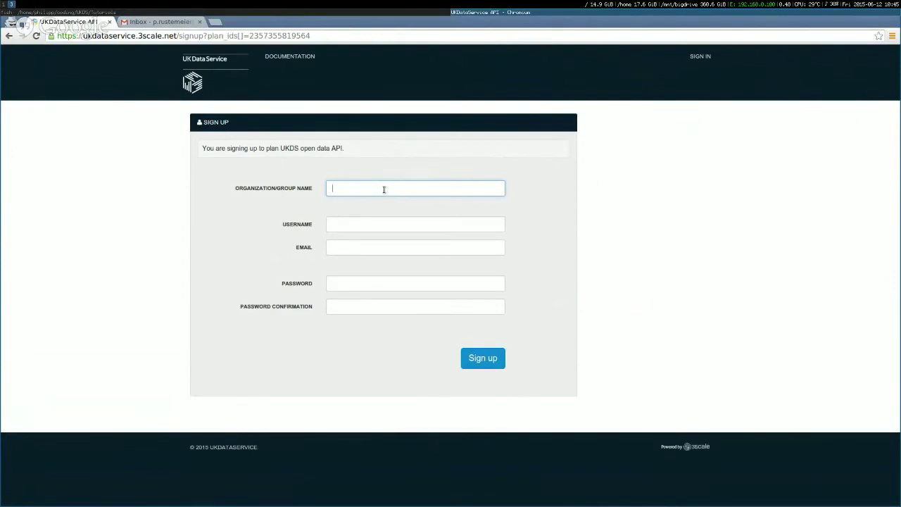
{"action": "type", "text": "AppChallenge Tutorials"}
Fill in the account holder's username and Gmail e-mail address.
{"action": "left_click", "coordinate": [426, 224]}
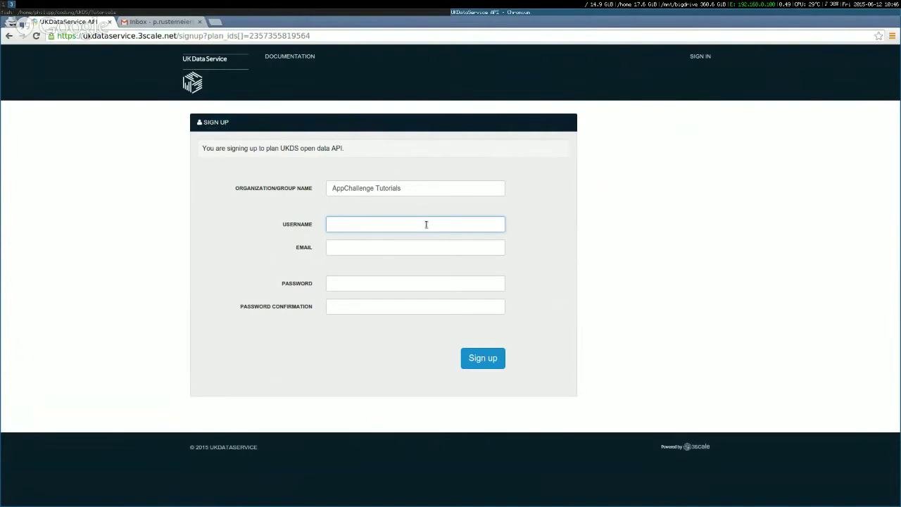
{"action": "key", "text": "Tab"}
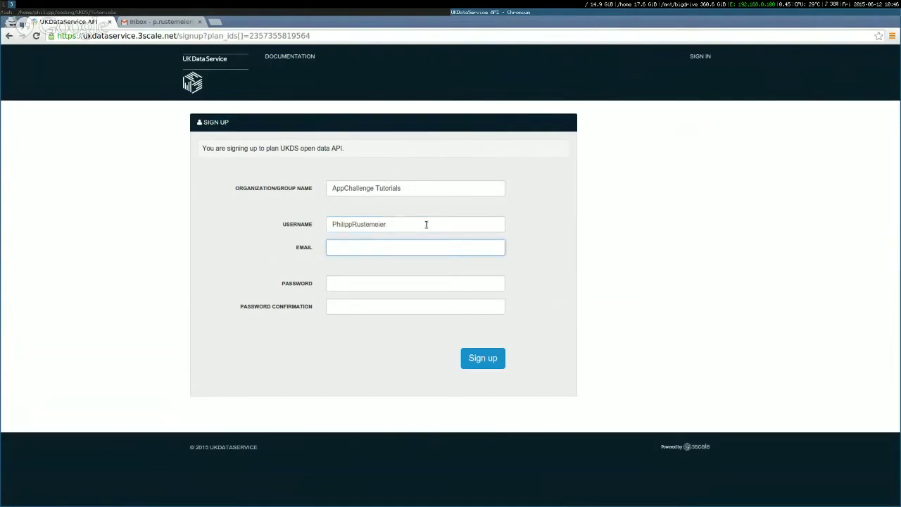
Enter a six-character password in both Password and Password Confirmation.
{"action": "left_click", "coordinate": [370, 280]}
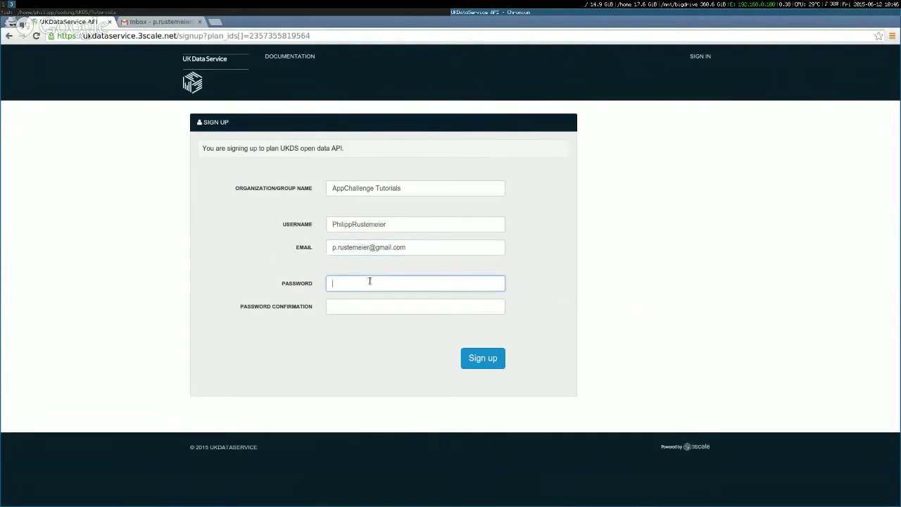
{"action": "type", "text": "••••••"}
{"action": "key", "text": "Tab"}
{"action": "type", "text": "••"}
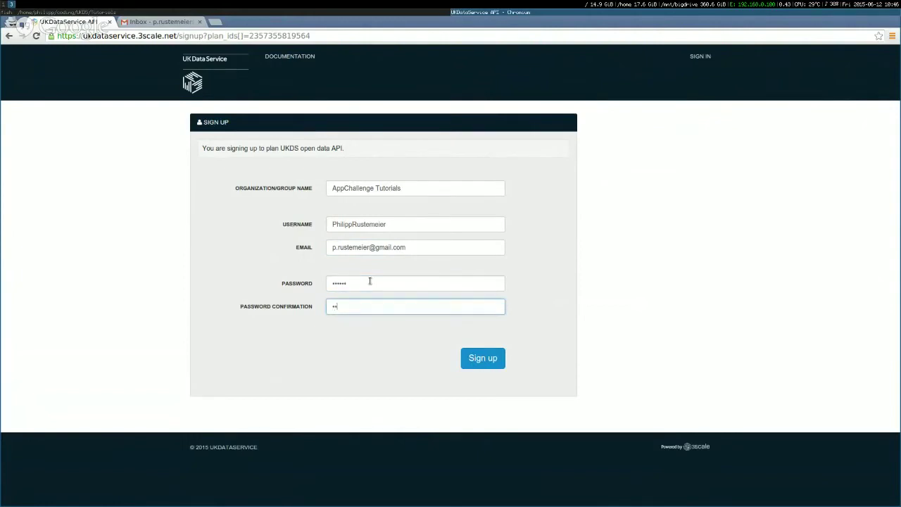
{"action": "type", "text": "••••"}
Submit the form, then re-enter a longer 8+ character password in both password fields.
{"action": "left_click", "coordinate": [484, 360]}
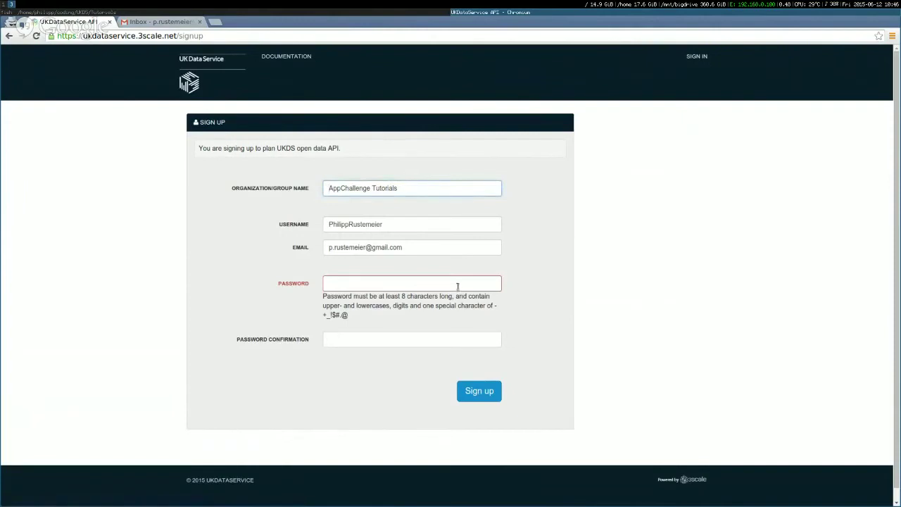
{"action": "left_click", "coordinate": [456, 285]}
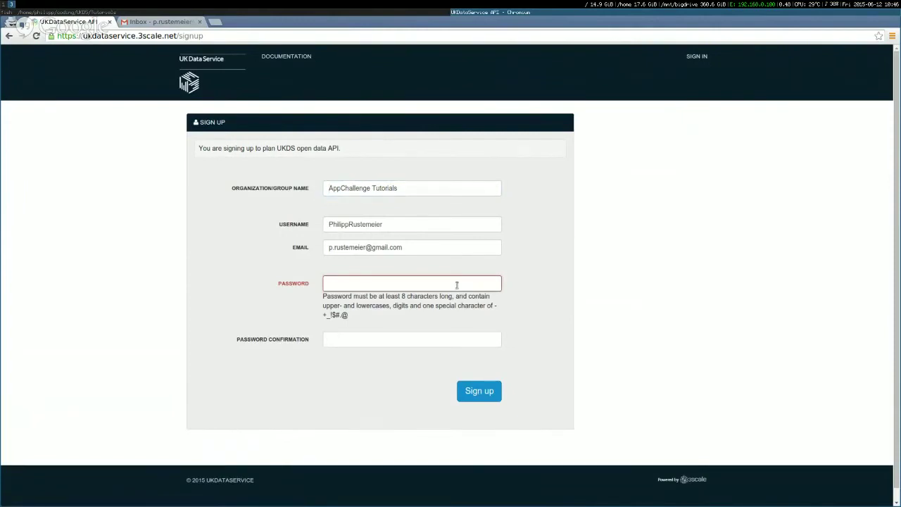
{"action": "type", "text": "********"}
{"action": "key", "text": "Tab"}
{"action": "type", "text": "*******"}
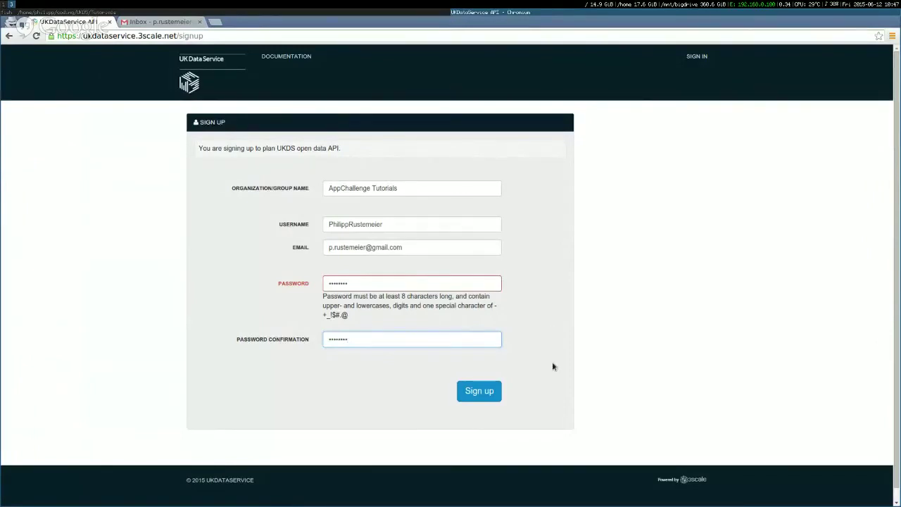
Submit the sign-up, then follow the activation link in Gmail's 'Account Activation' email under Updates.
{"action": "left_click", "coordinate": [475, 398]}
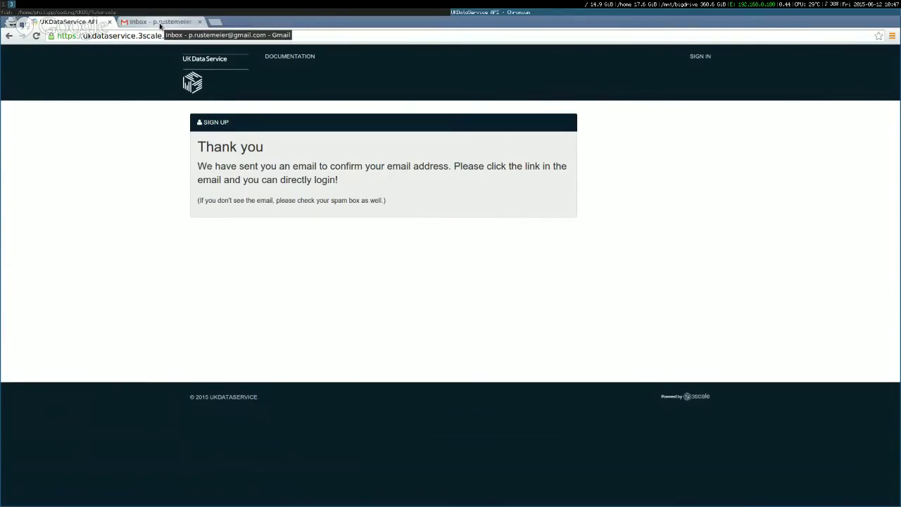
{"action": "left_click", "coordinate": [161, 23]}
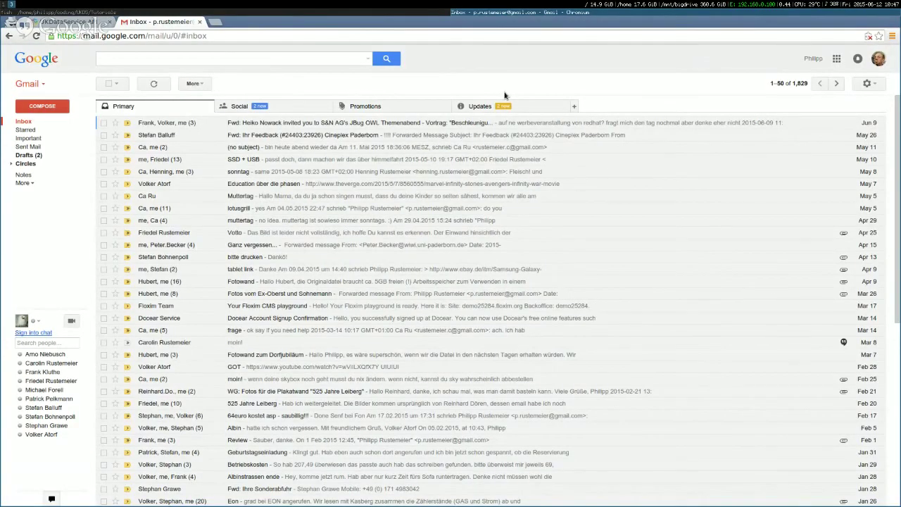
{"action": "left_click", "coordinate": [486, 106]}
{"action": "left_click", "coordinate": [322, 125]}
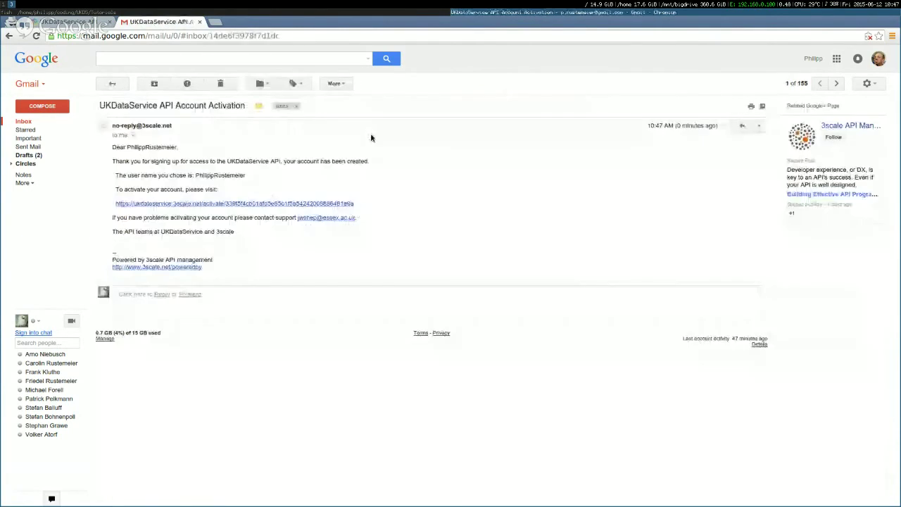
{"action": "left_click", "coordinate": [299, 203]}
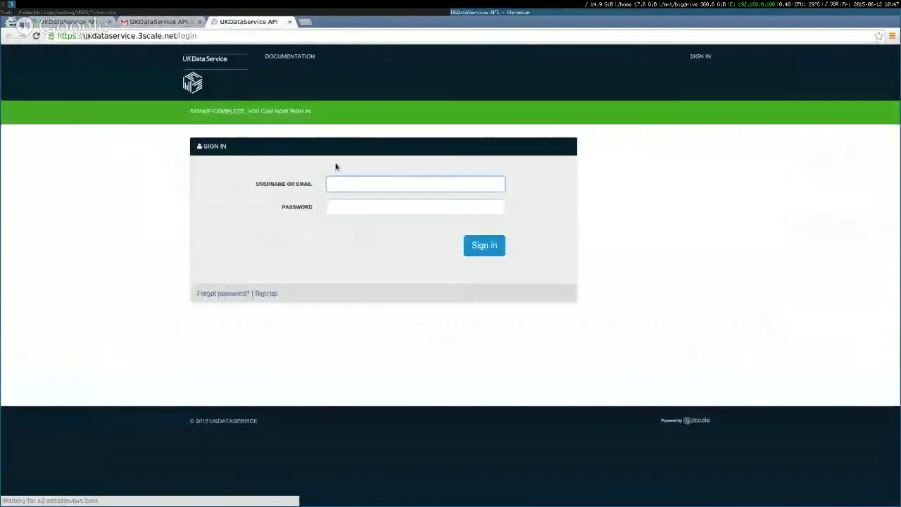
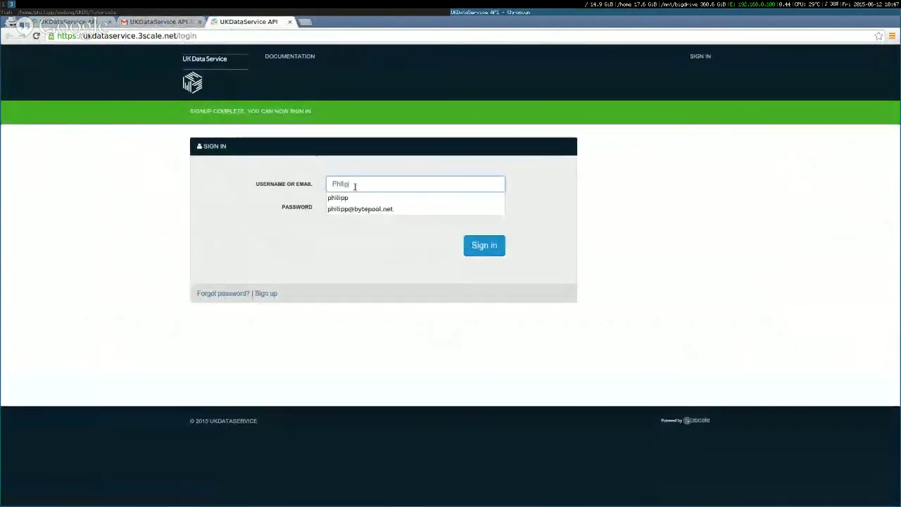
Sign in with the new account's username and eight-character password.
{"action": "key", "text": "Tab"}
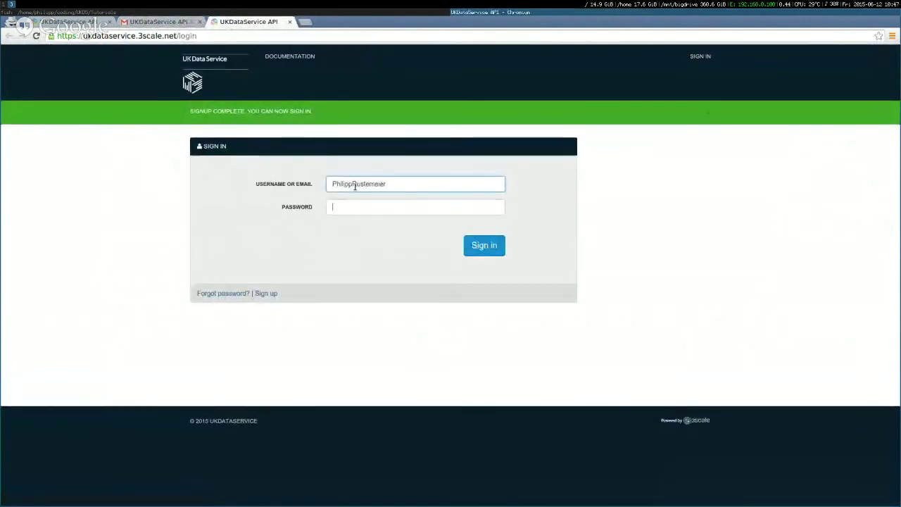
{"action": "type", "text": "•••••••"}
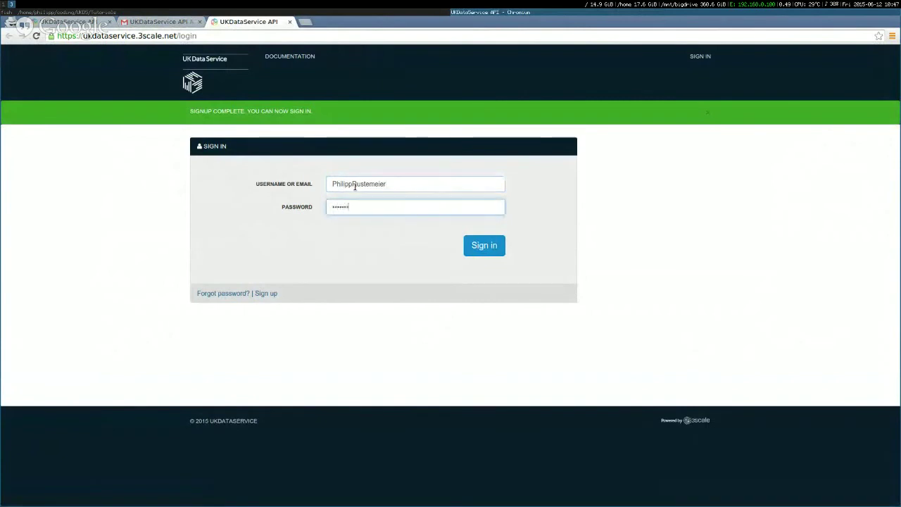
{"action": "type", "text": "•"}
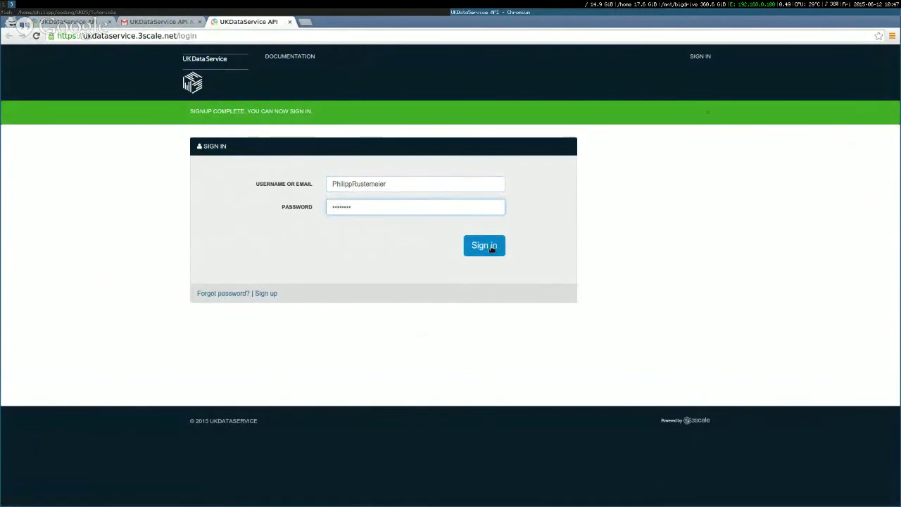
{"action": "left_click", "coordinate": [492, 248]}
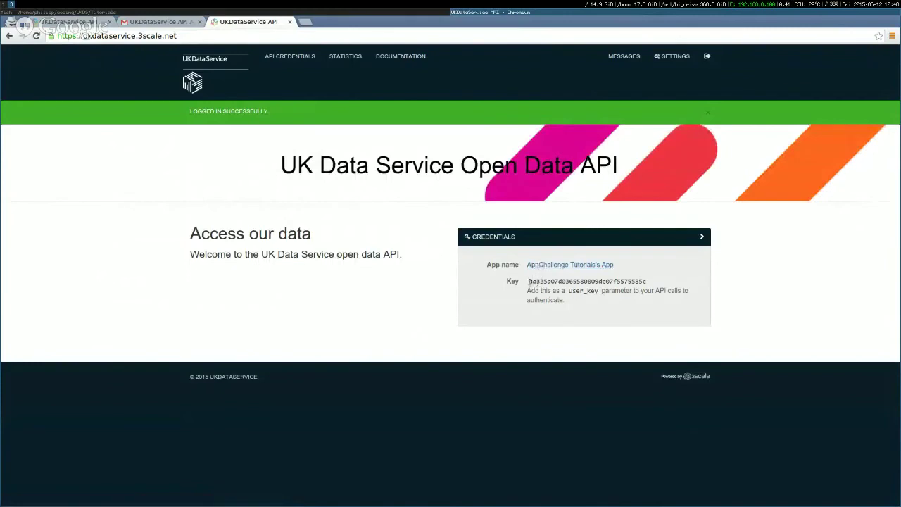
Select the full API key in the Credentials box and close the original first tab.
{"action": "left_click_drag", "start_coordinate": [528, 281], "coordinate": [654, 281]}
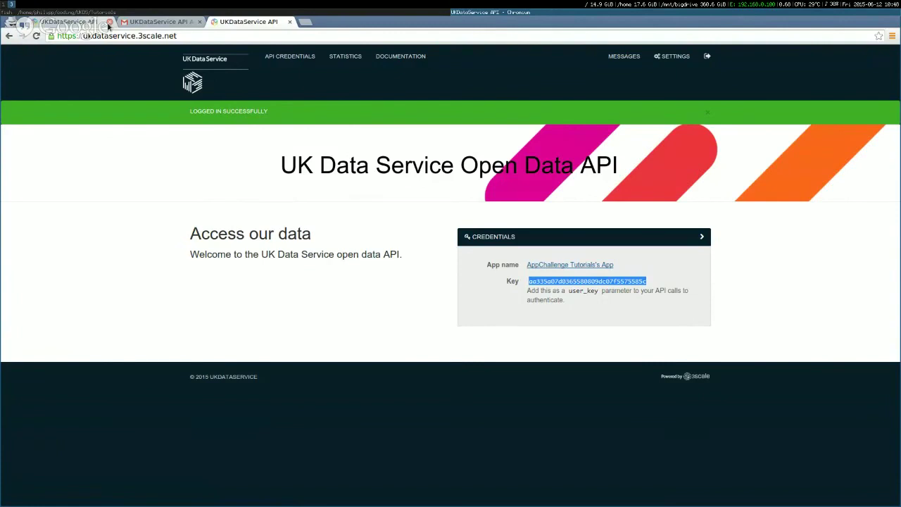
{"action": "left_click", "coordinate": [109, 22]}
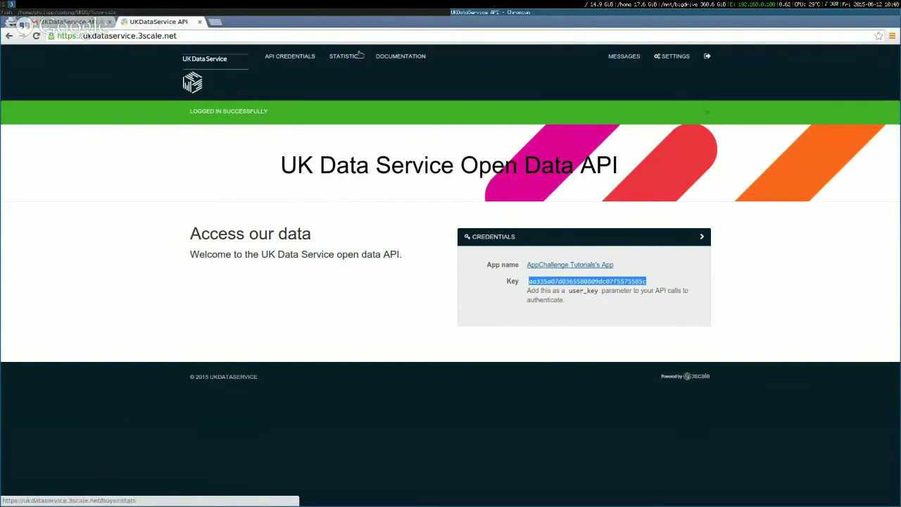
Go to DOCUMENTATION to load the operations overview (DataSets, Topics, Keywords).
{"action": "left_click", "coordinate": [396, 59]}
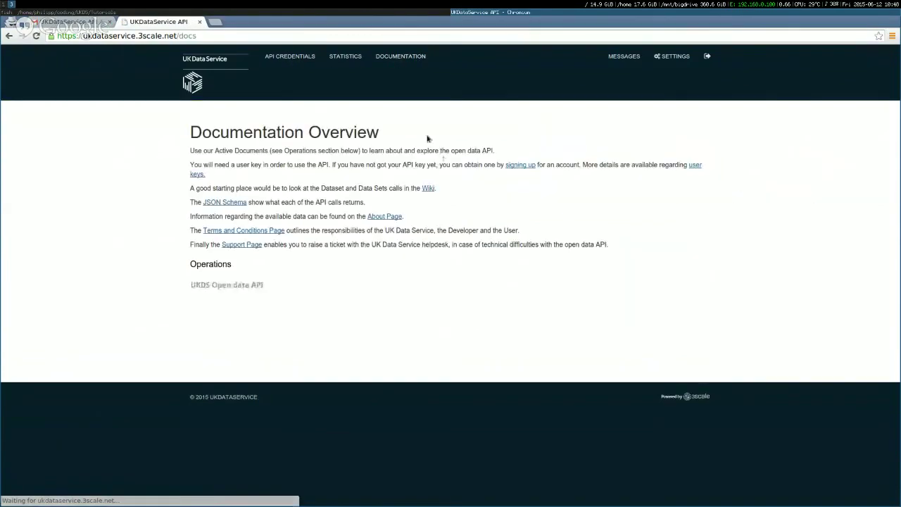